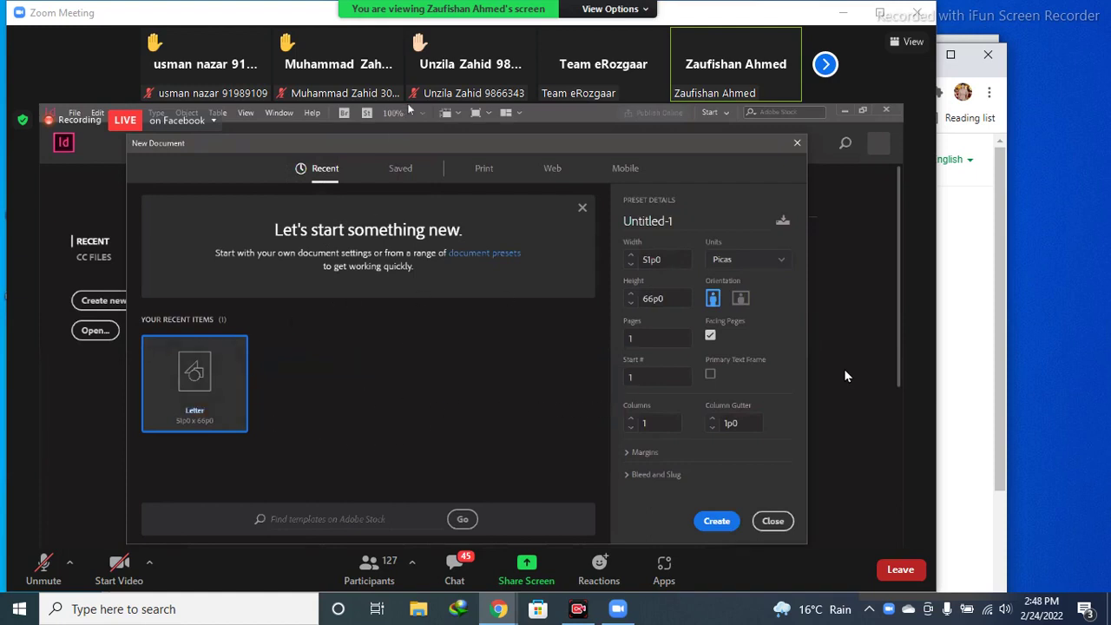
- Set the new print document's units to inches, with a width of 7 in and a height of 10 in
click(399, 169)
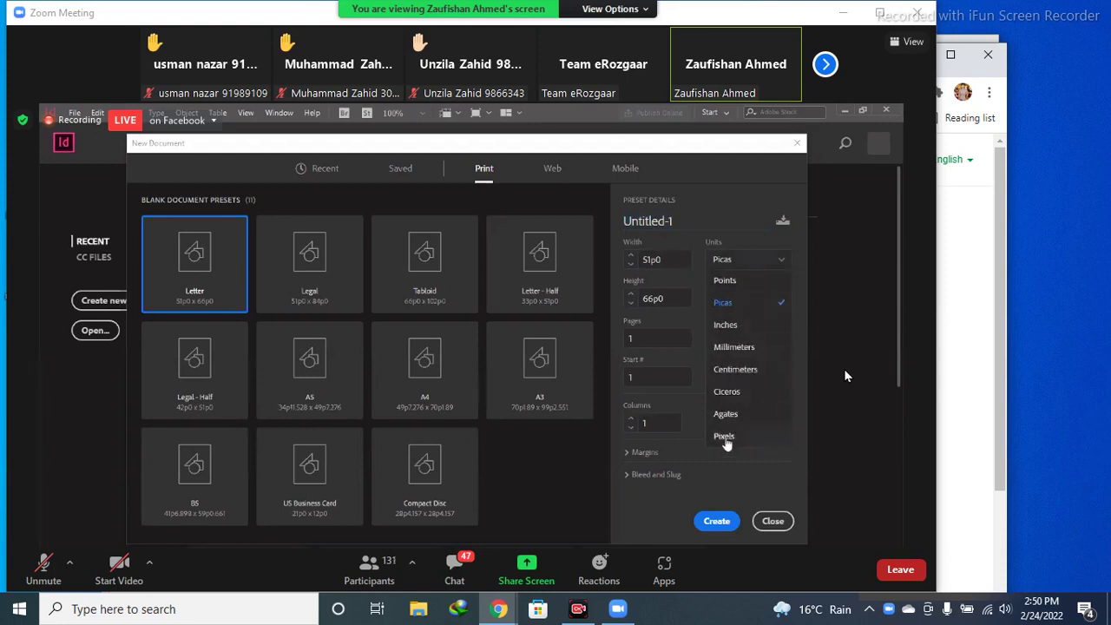
click(720, 328)
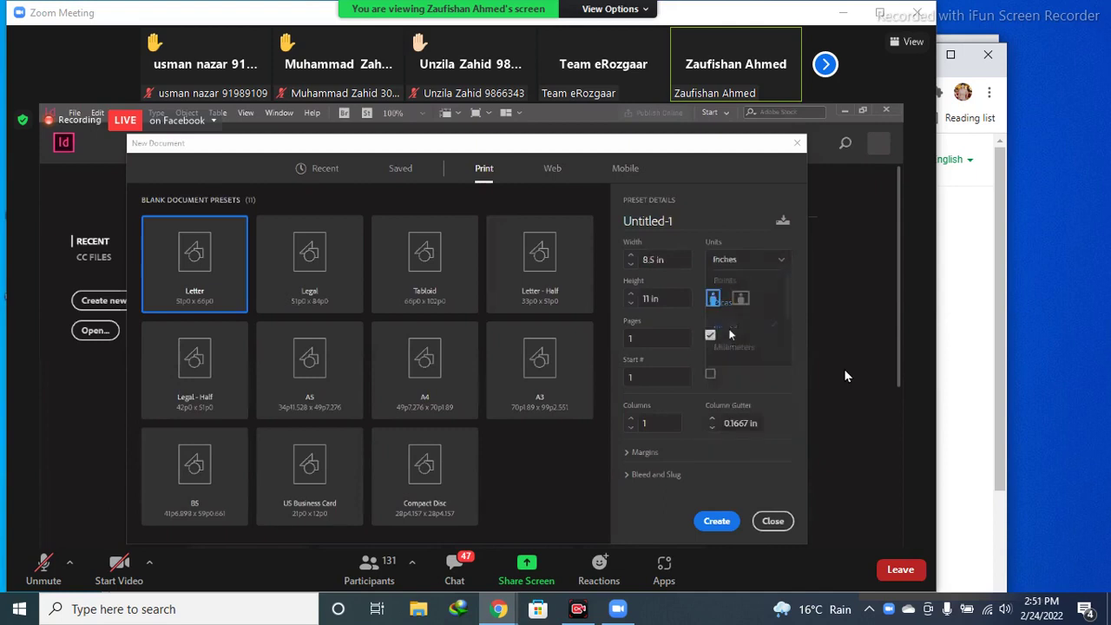
double_click(653, 259)
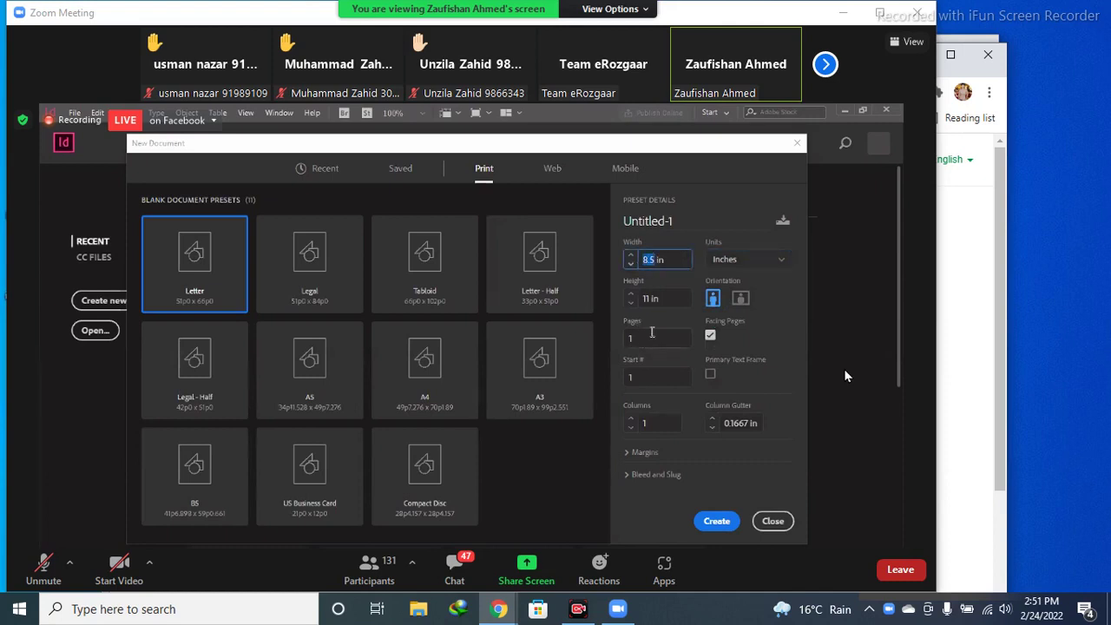
text(7)
double_click(644, 298)
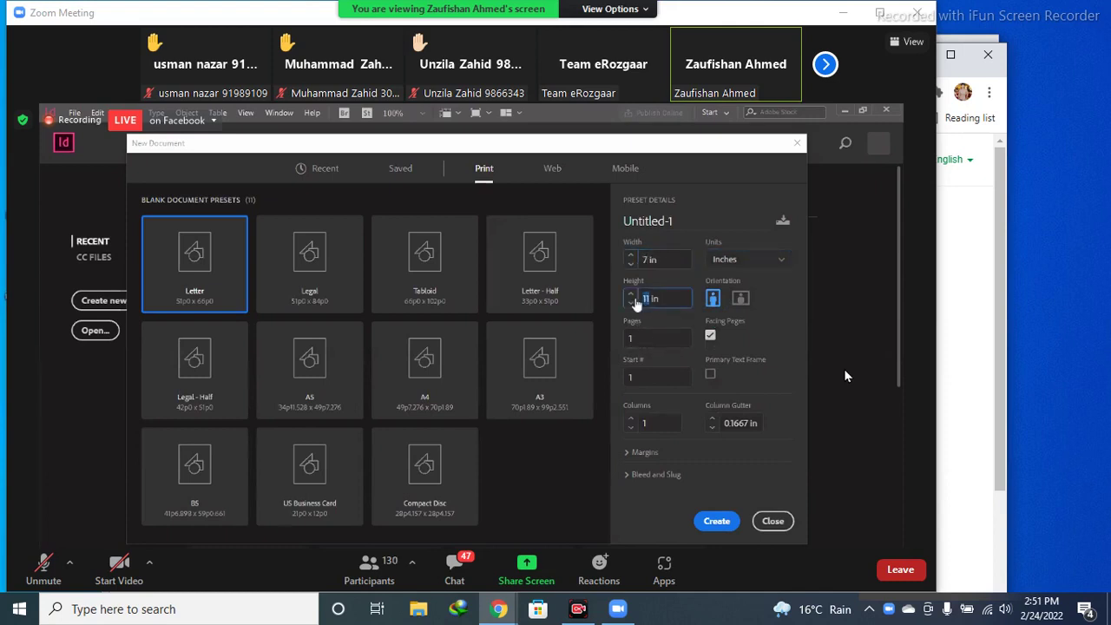
text(10)
click(769, 303)
- Review the new document's columns and gutter, and expand its margin and bleed and slug settings
click(660, 426)
click(626, 454)
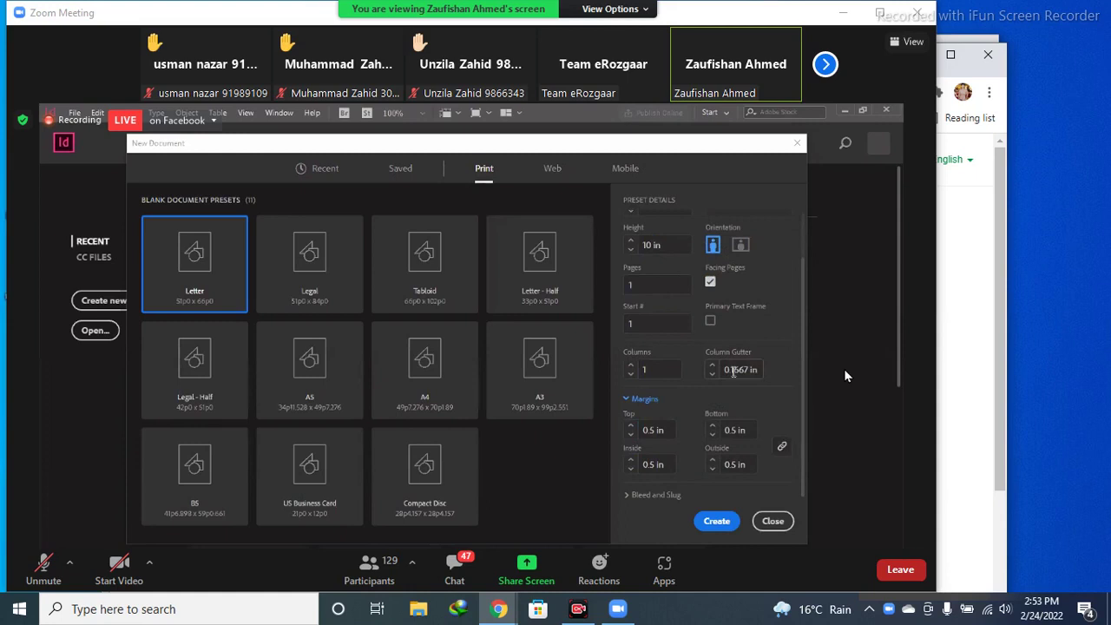
click(734, 372)
scroll(686, 438, up, 3)
scroll(692, 426, down, 3)
click(623, 495)
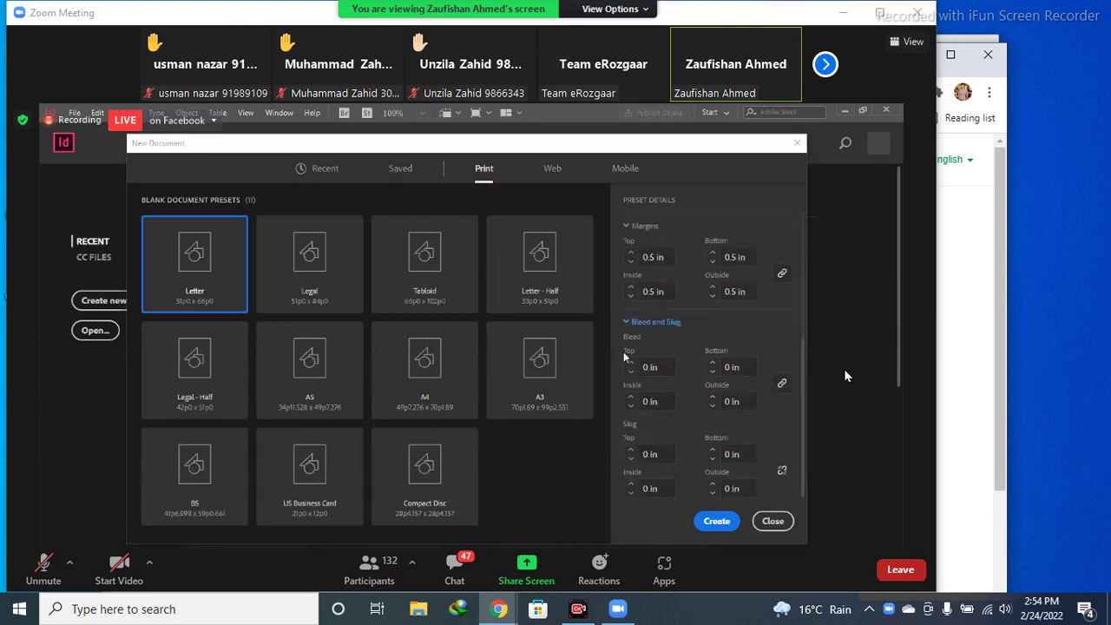
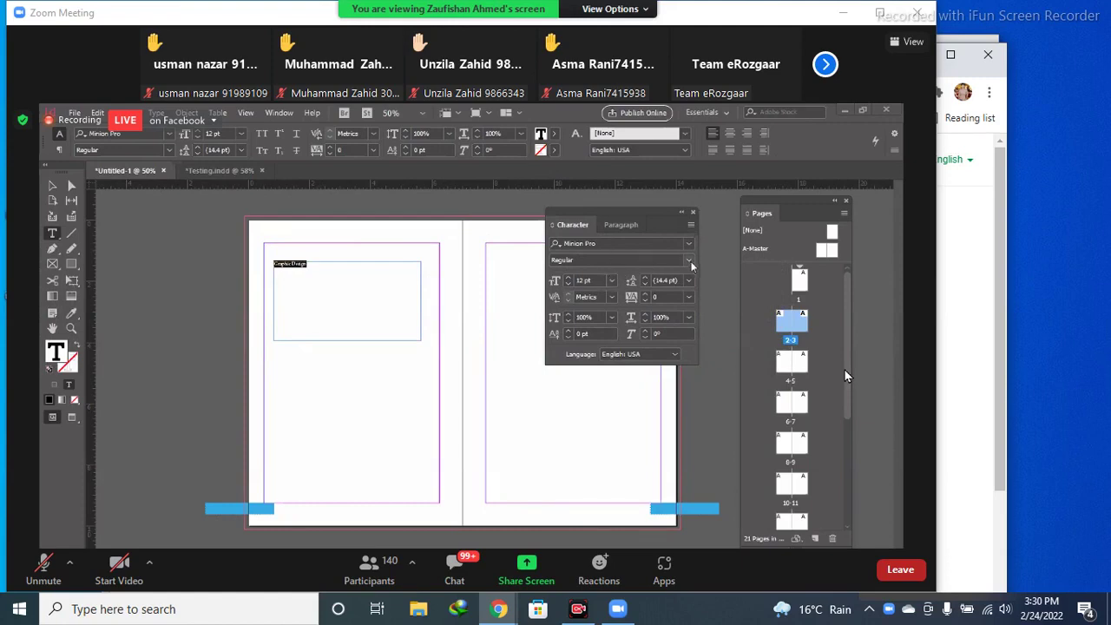
- Set the font size of the "Graphic Design" text on page 2 to 72 pt and deselect it
click(612, 281)
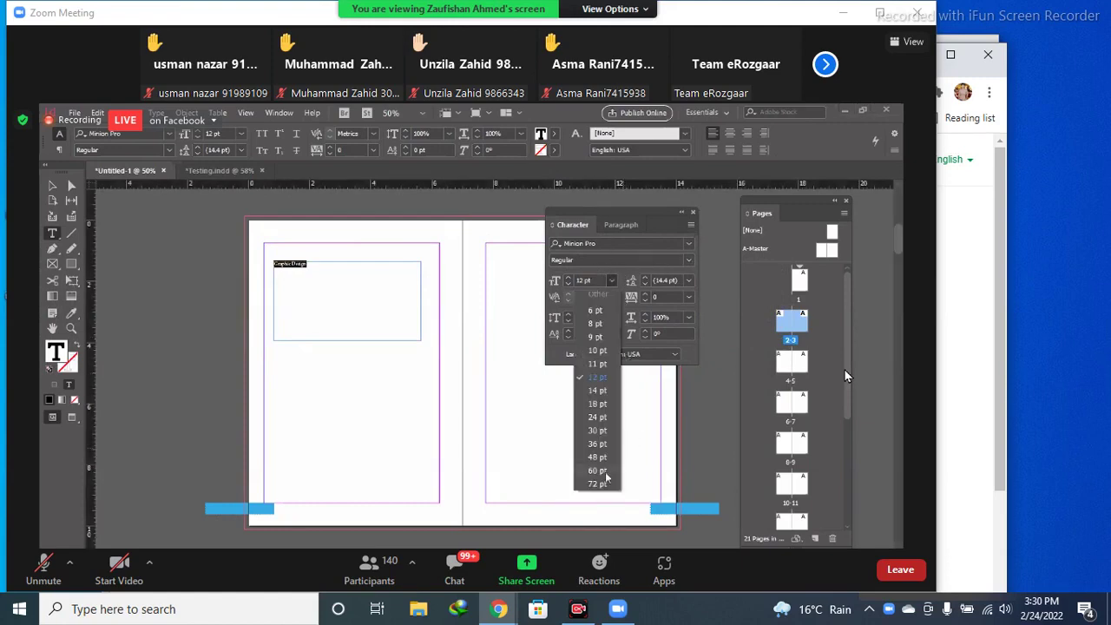
click(597, 484)
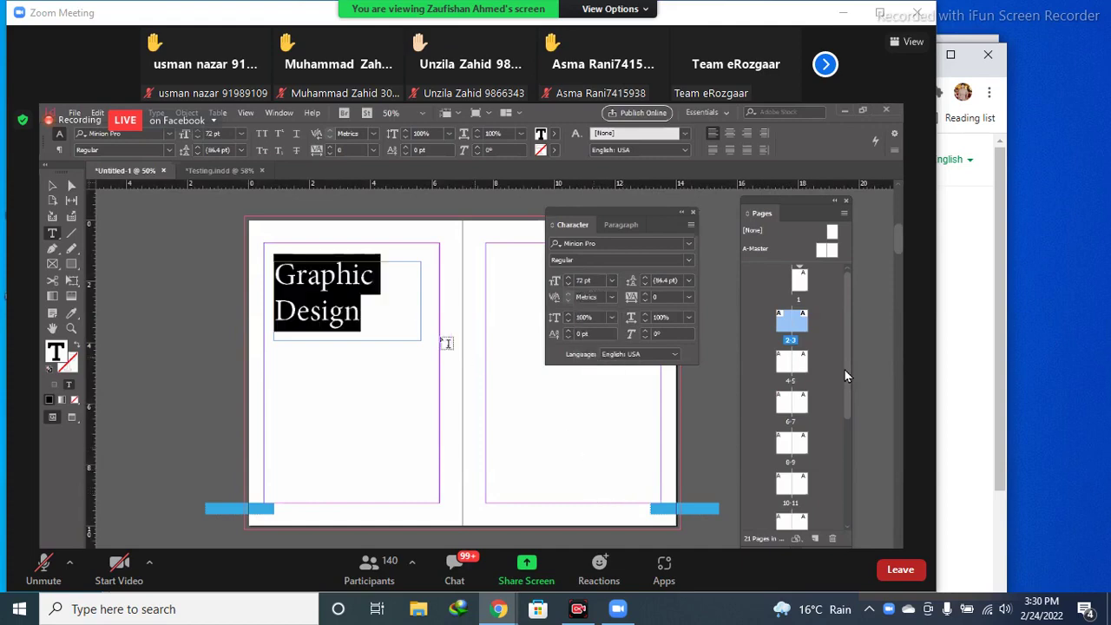
click(366, 318)
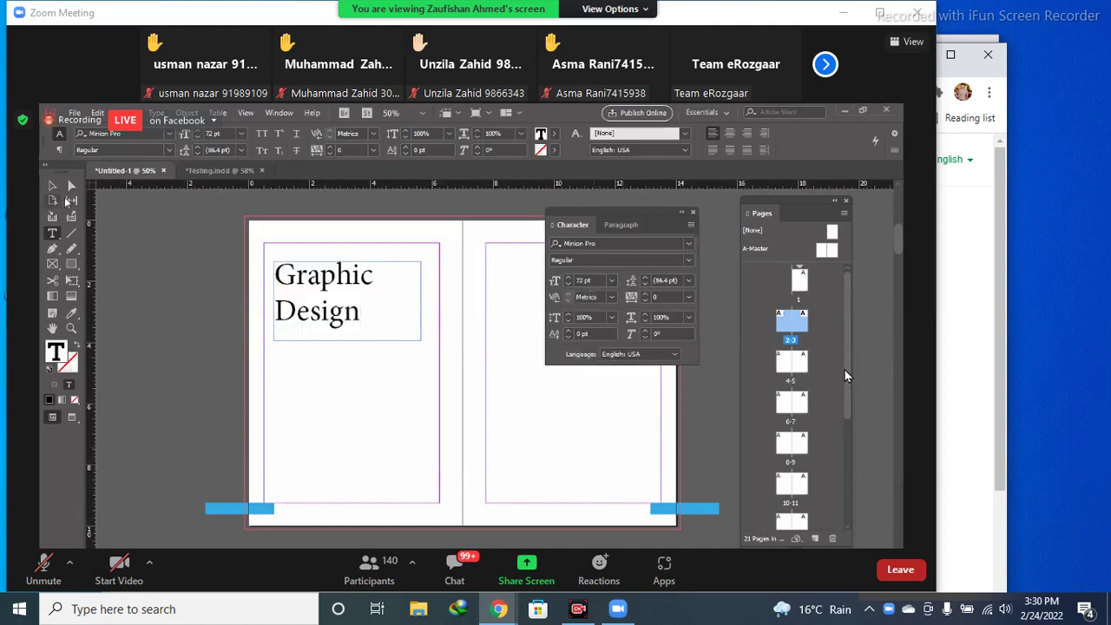
click(52, 185)
click(257, 409)
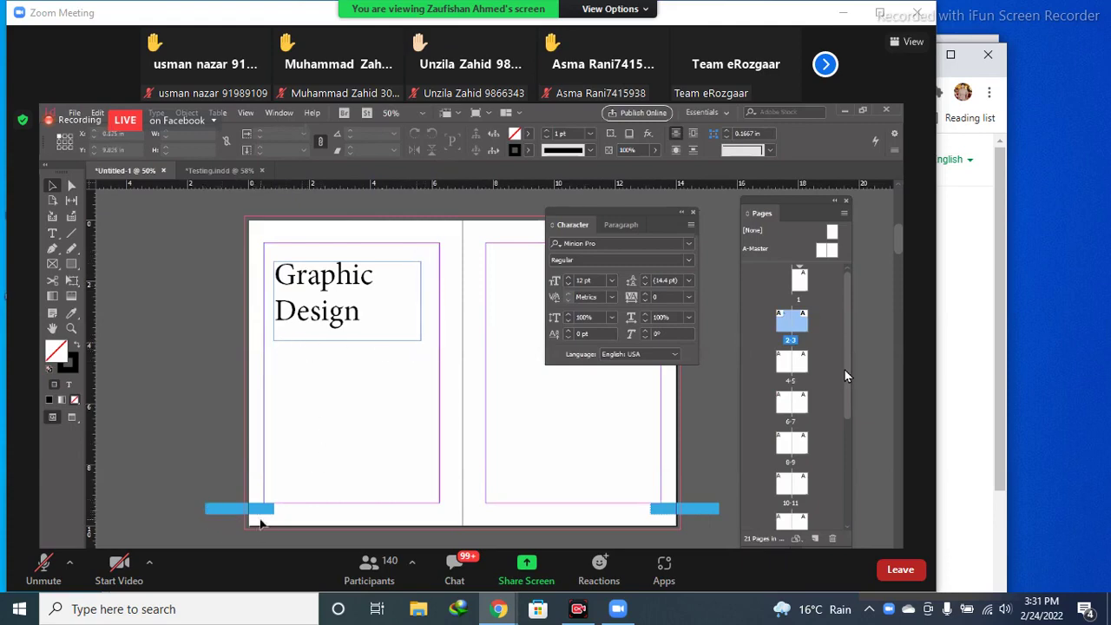
- Examine the blue bars along the lower edge of spread 2-3 and the heading on page 2
key(ctrl+equal)
scroll(236, 486, down, 5)
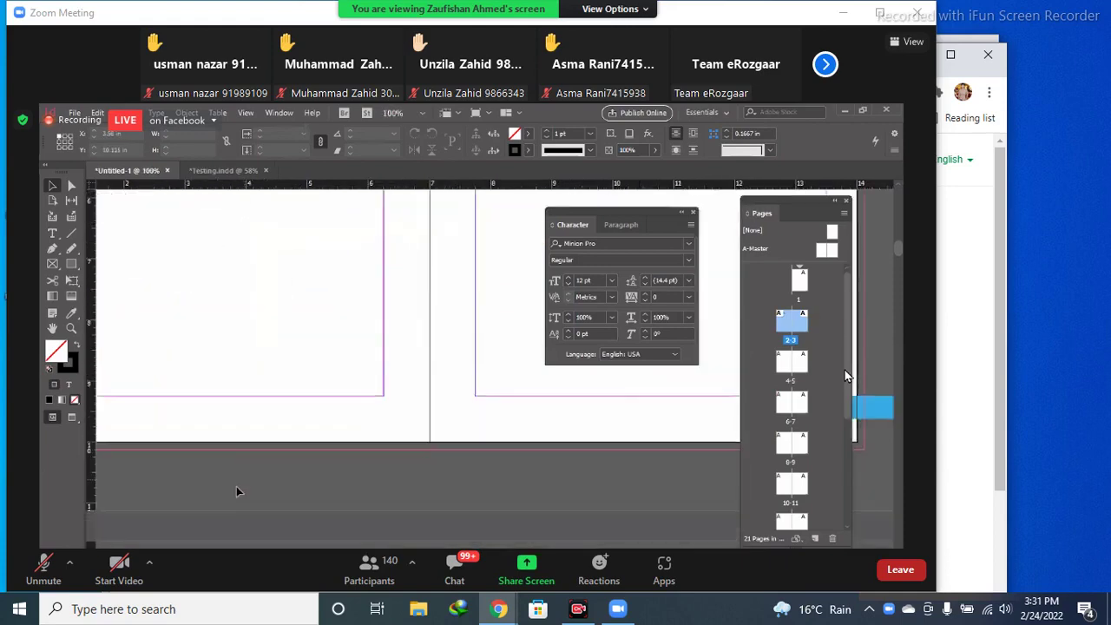
scroll(245, 366, up, 4)
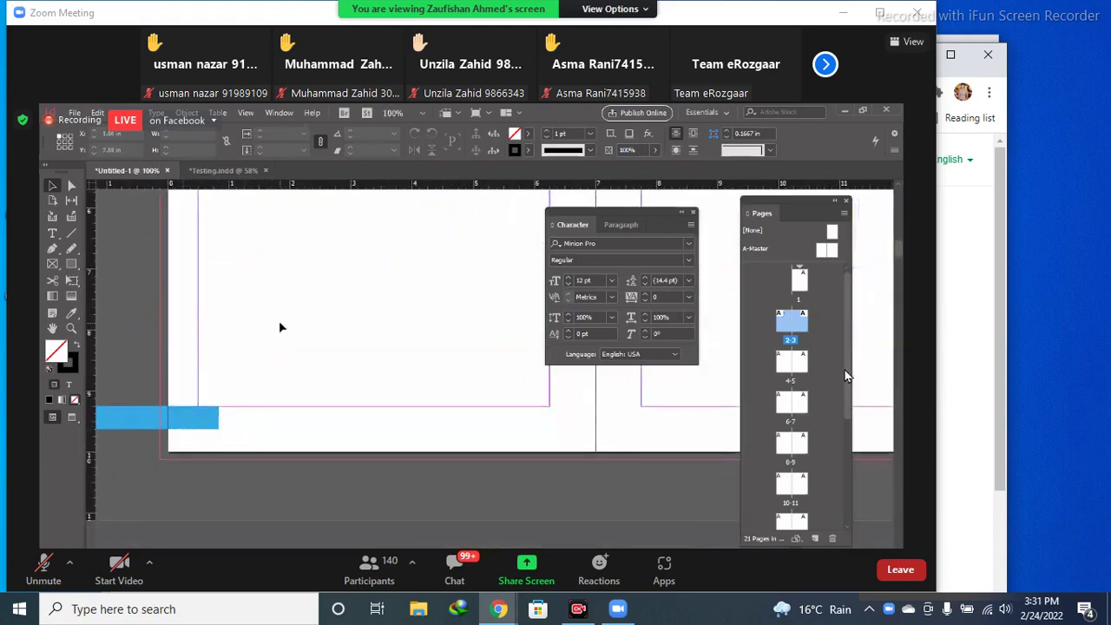
key(ctrl+minus)
scroll(347, 338, up, 5)
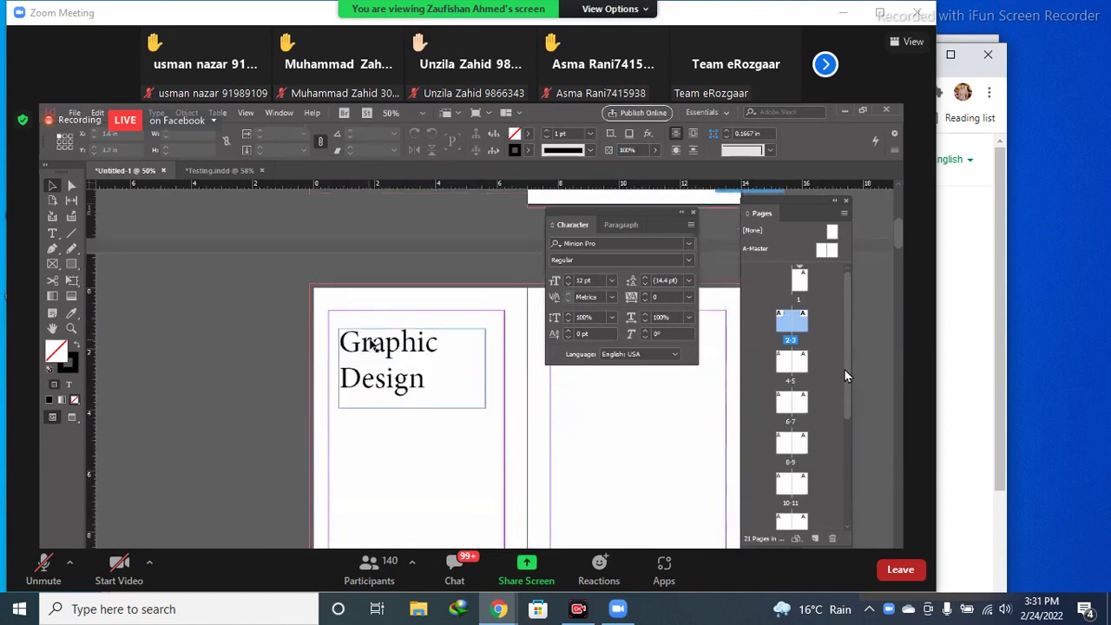
drag(417, 449, 318, 428)
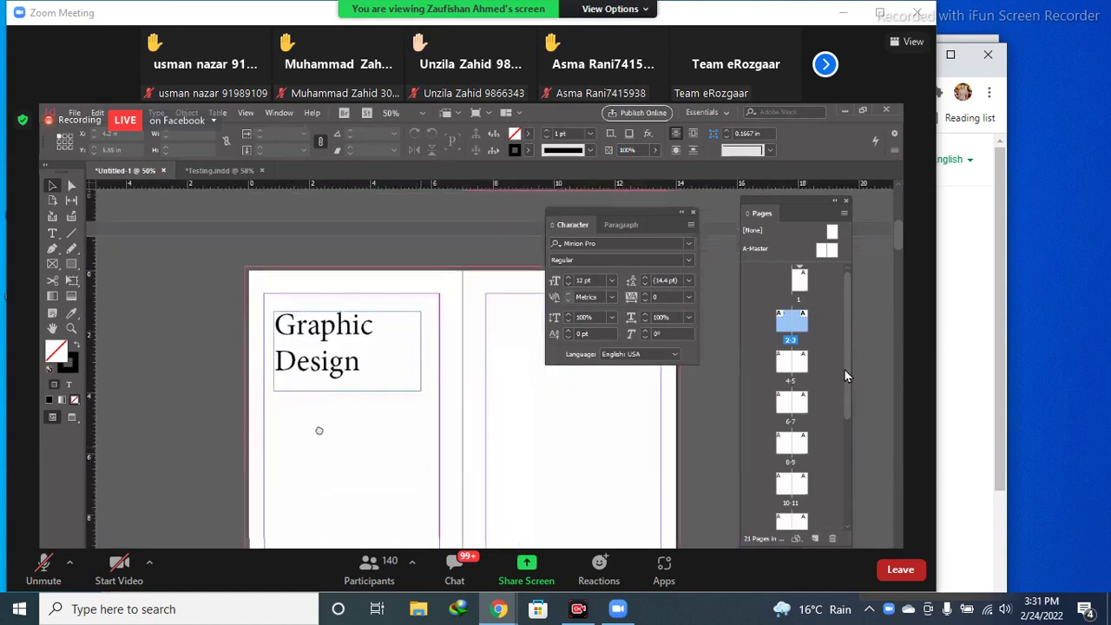
scroll(413, 345, down, 2)
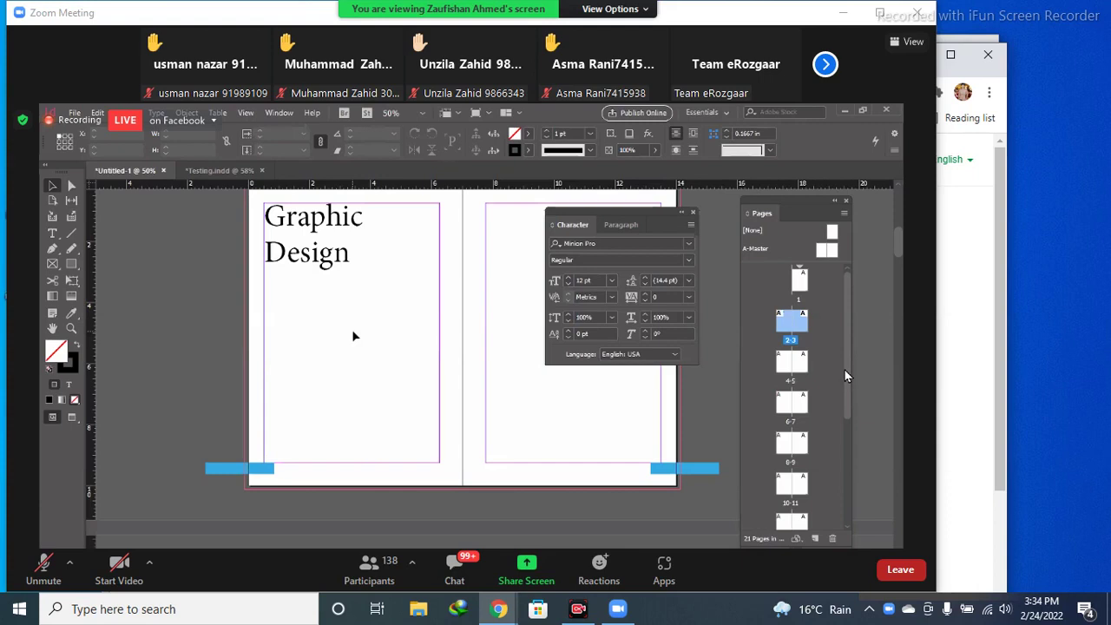
- Move the "Graphic Design" text frame off page 2 onto the pasteboard beside the spread
drag(332, 250, 166, 281)
scroll(351, 502, up, 3)
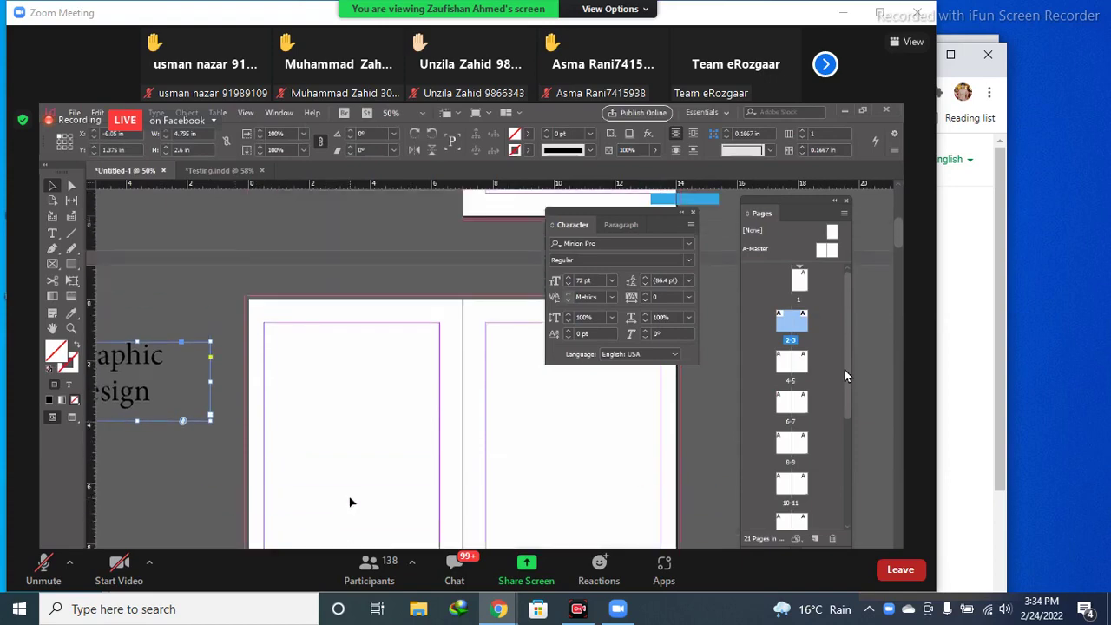
scroll(351, 502, down, 4)
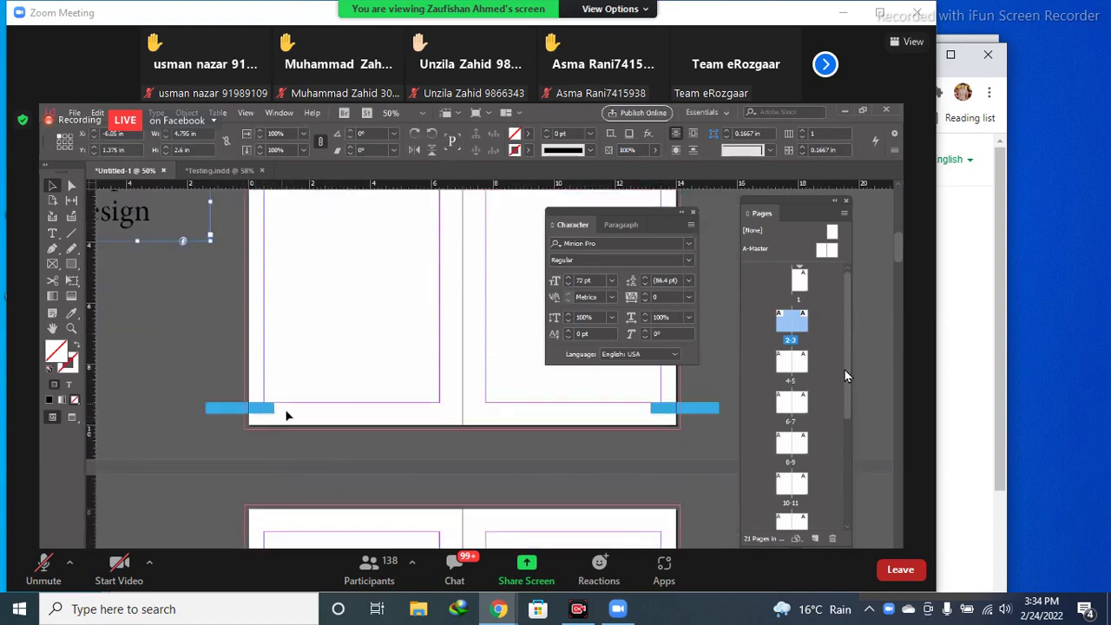
scroll(343, 326, up, 3)
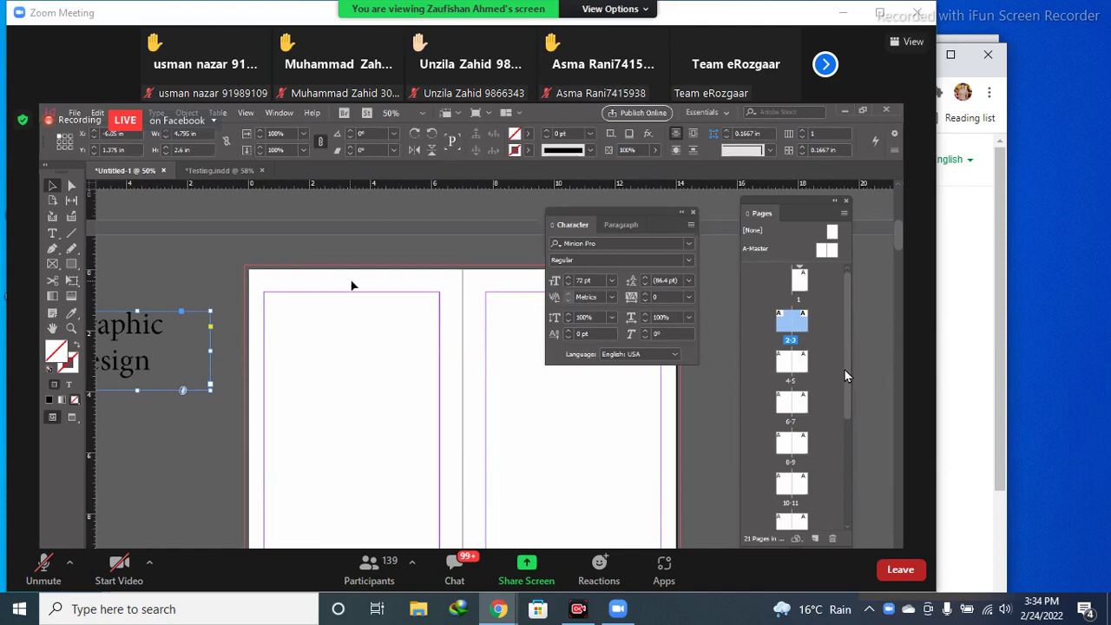
scroll(371, 277, down, 3)
scroll(364, 342, up, 2)
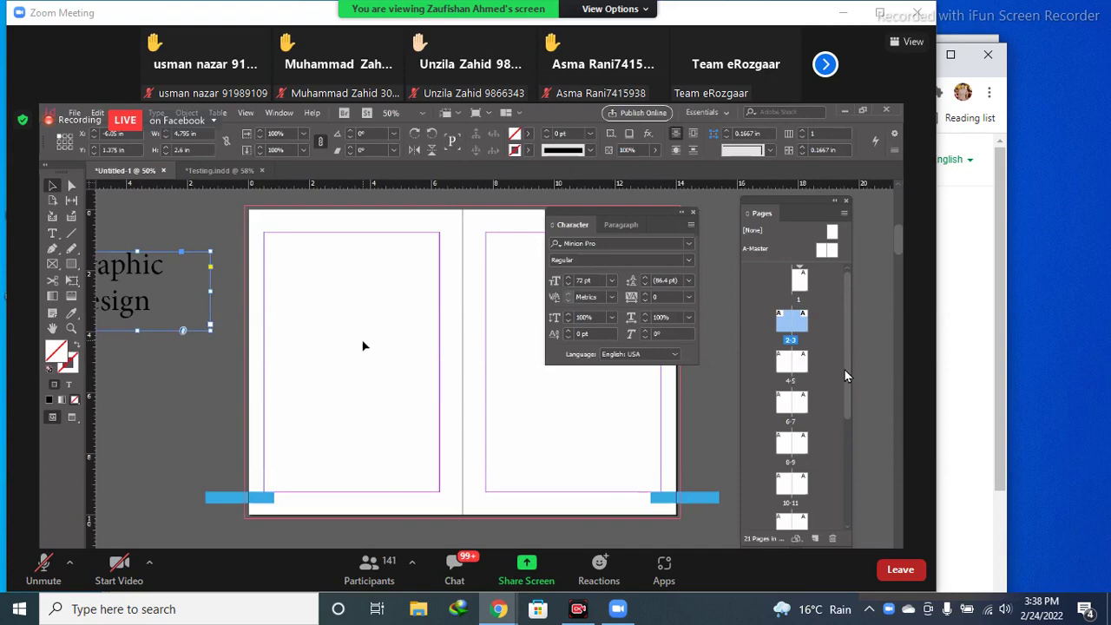
- Switch to the Testing.indd document, hide the Character panel and display the A-Master spread
click(240, 165)
click(693, 213)
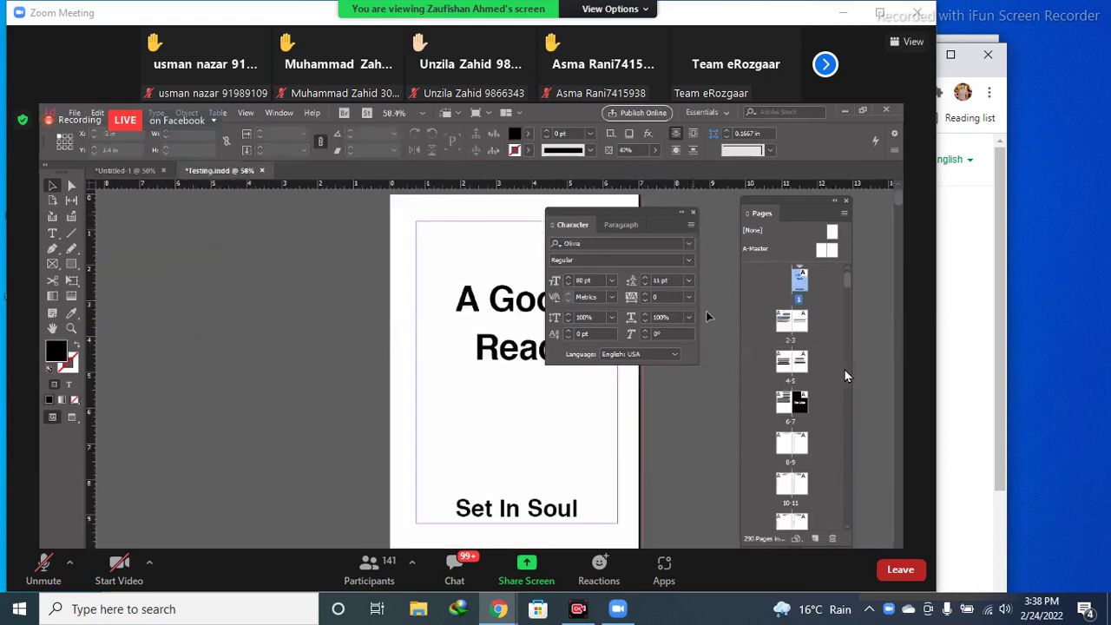
click(822, 248)
double_click(821, 249)
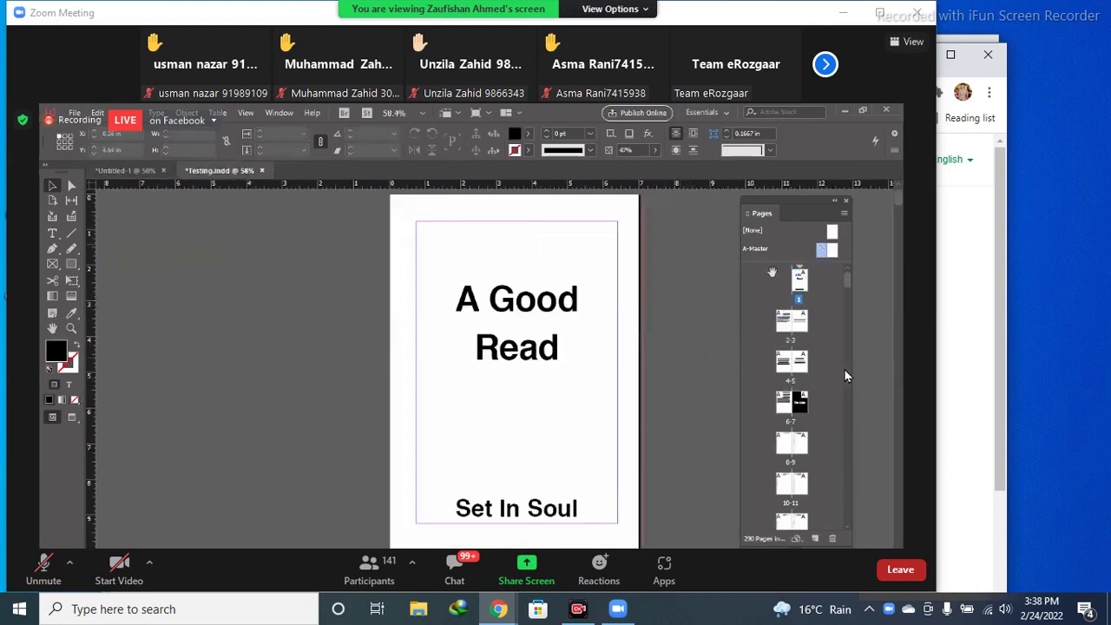
key(ctrl+minus)
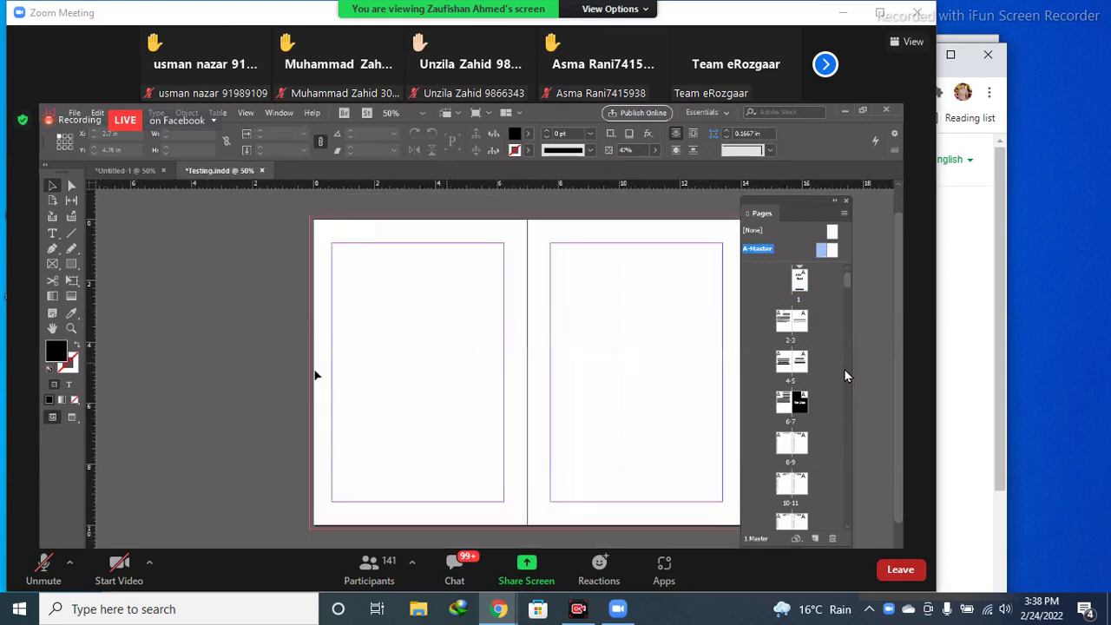
drag(425, 443, 330, 404)
scroll(341, 314, down, 4)
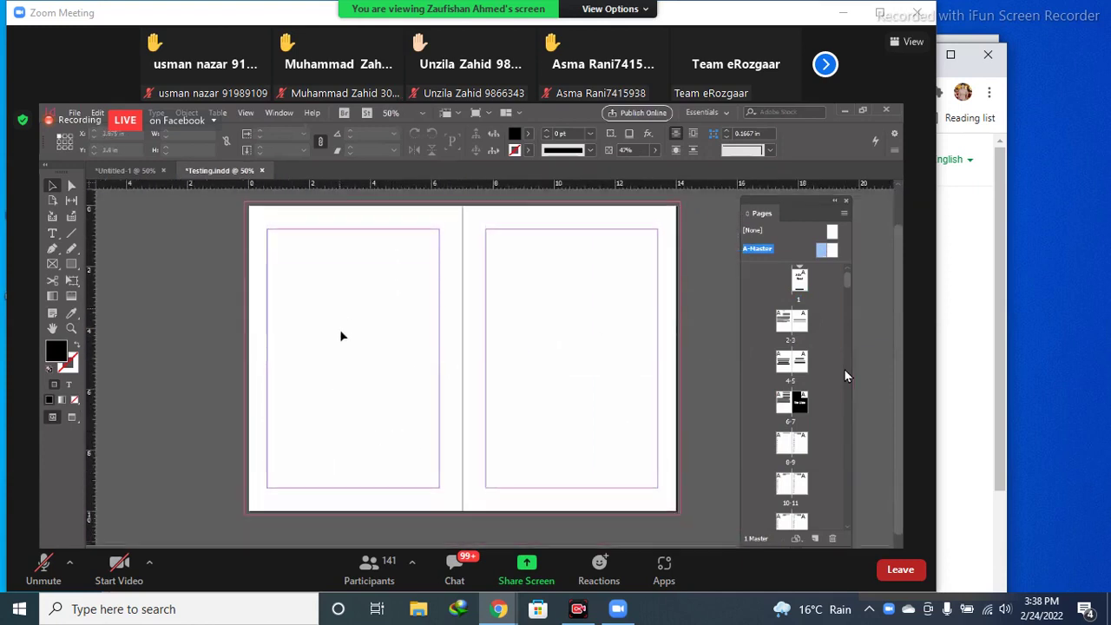
drag(263, 478, 658, 496)
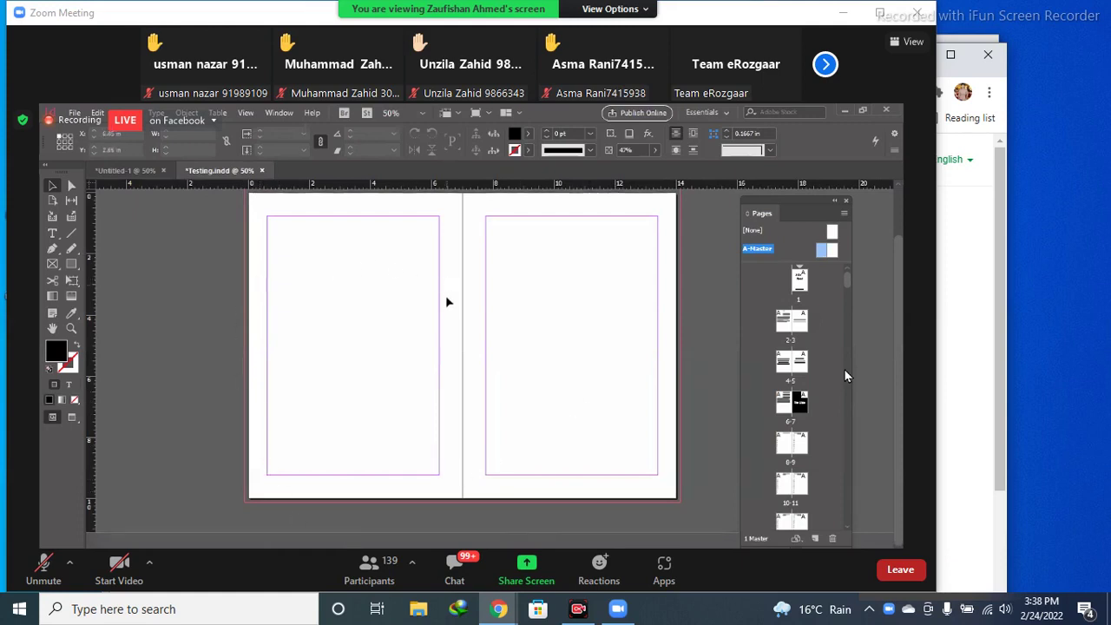
scroll(452, 300, up, 2)
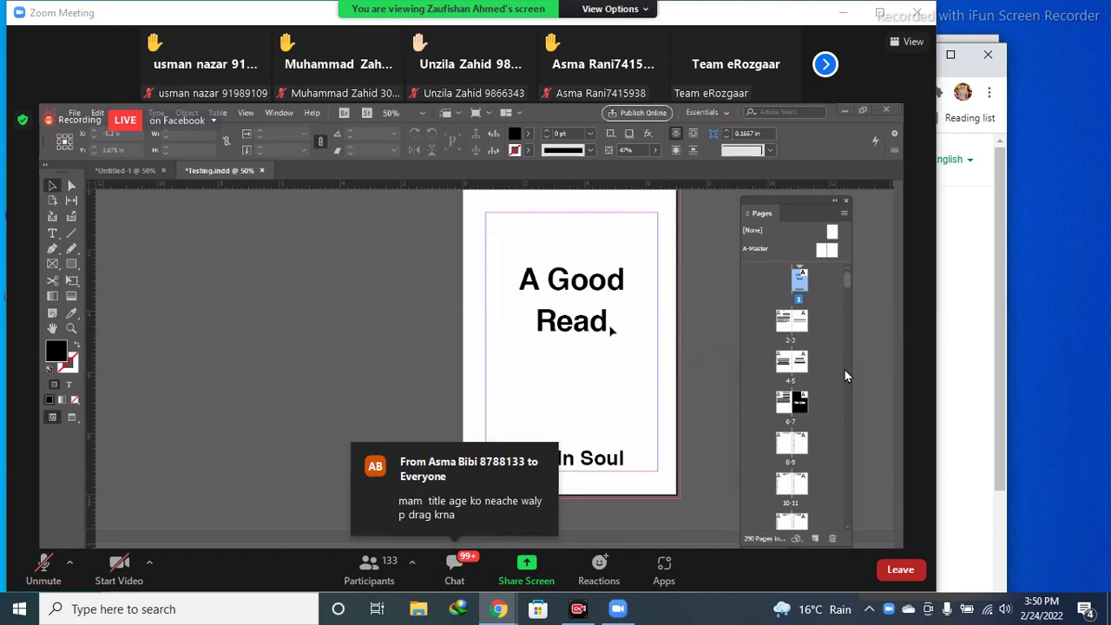
- Try to save the document as Testing.indd on the Desktop in the InDesign CC 2018 document format
click(786, 330)
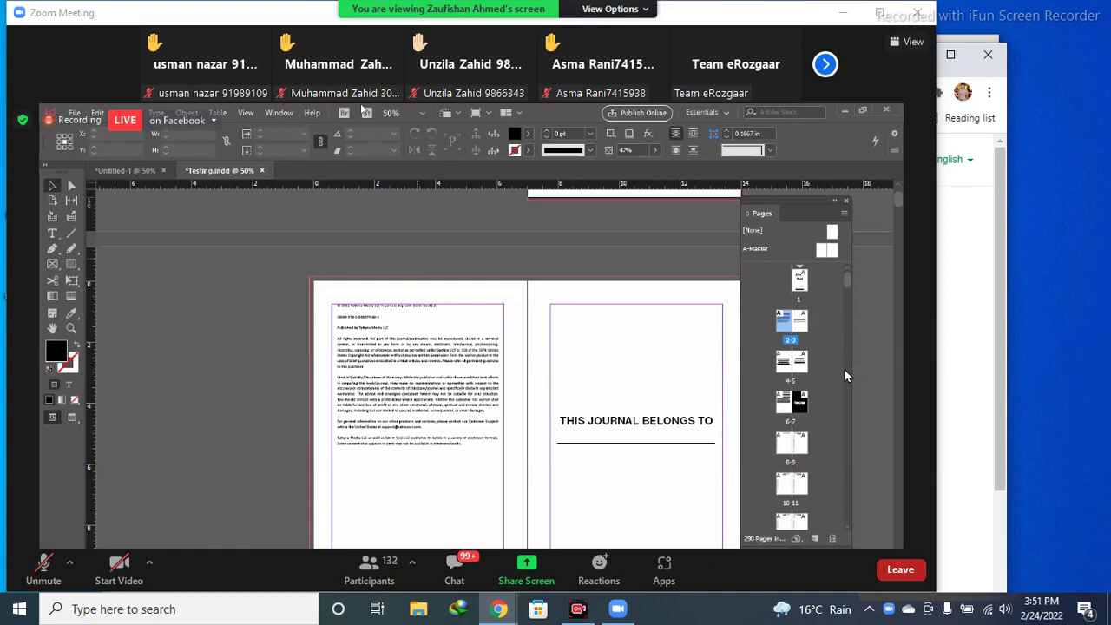
click(76, 114)
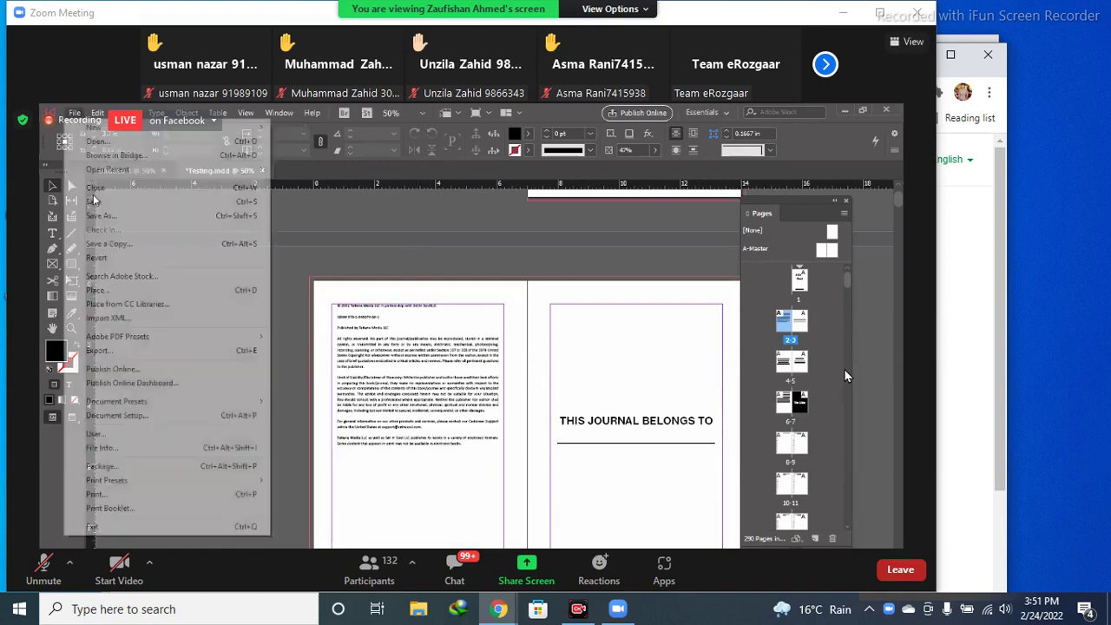
click(221, 215)
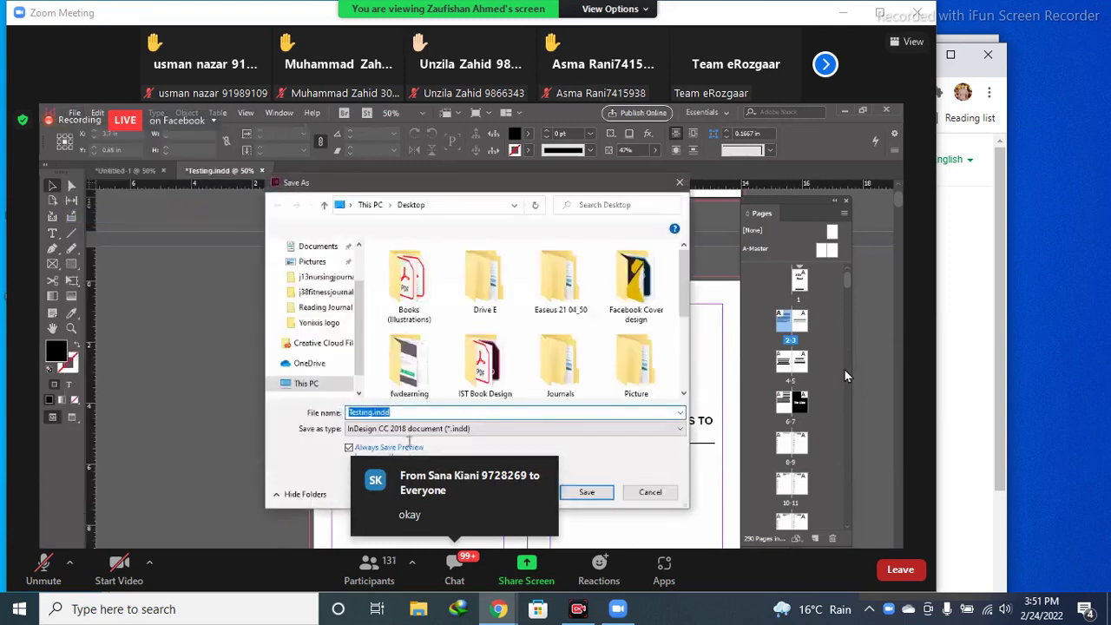
click(425, 429)
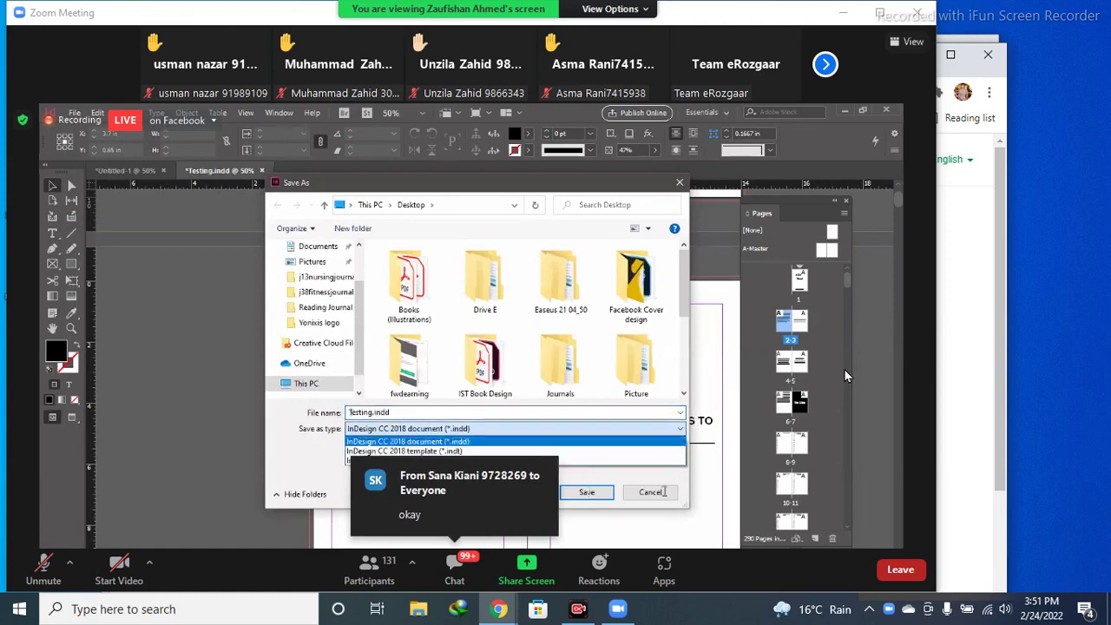
click(586, 489)
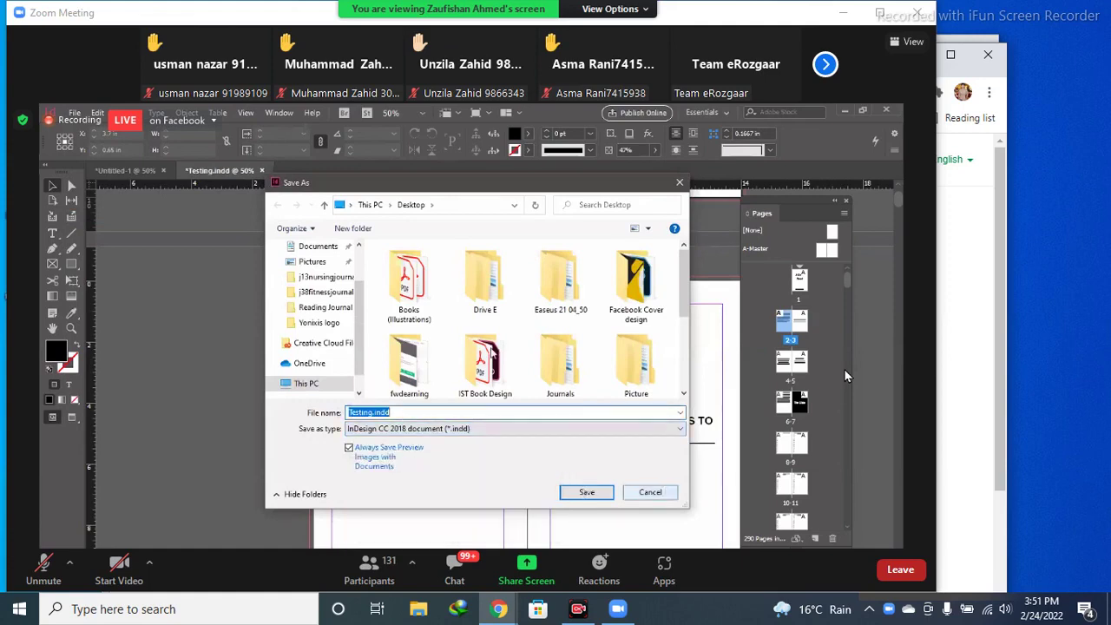
key(Return)
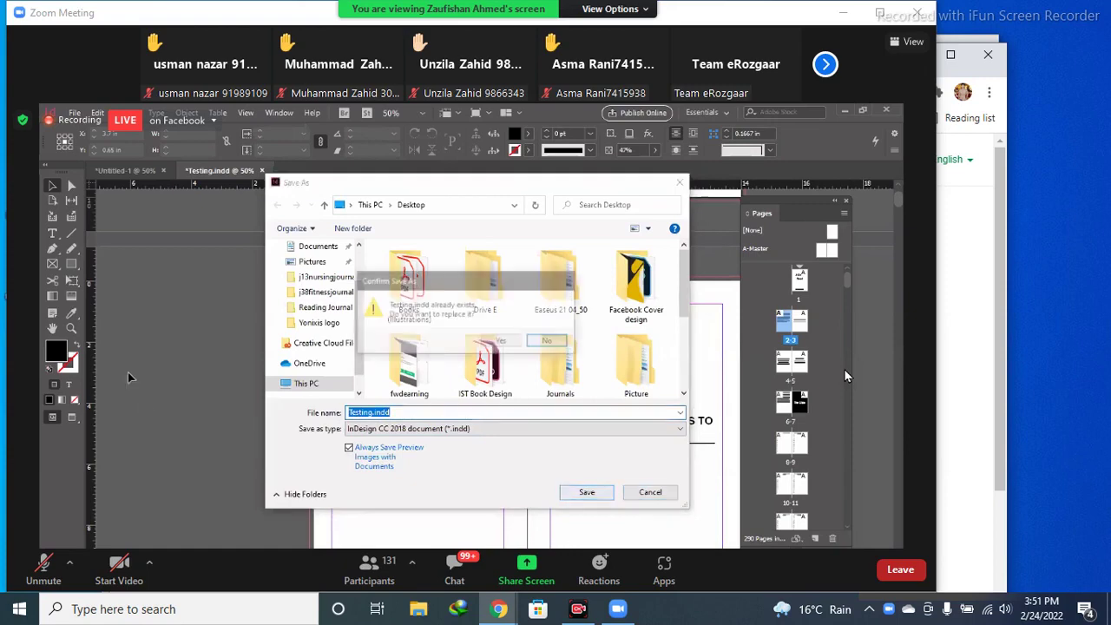
key(Return)
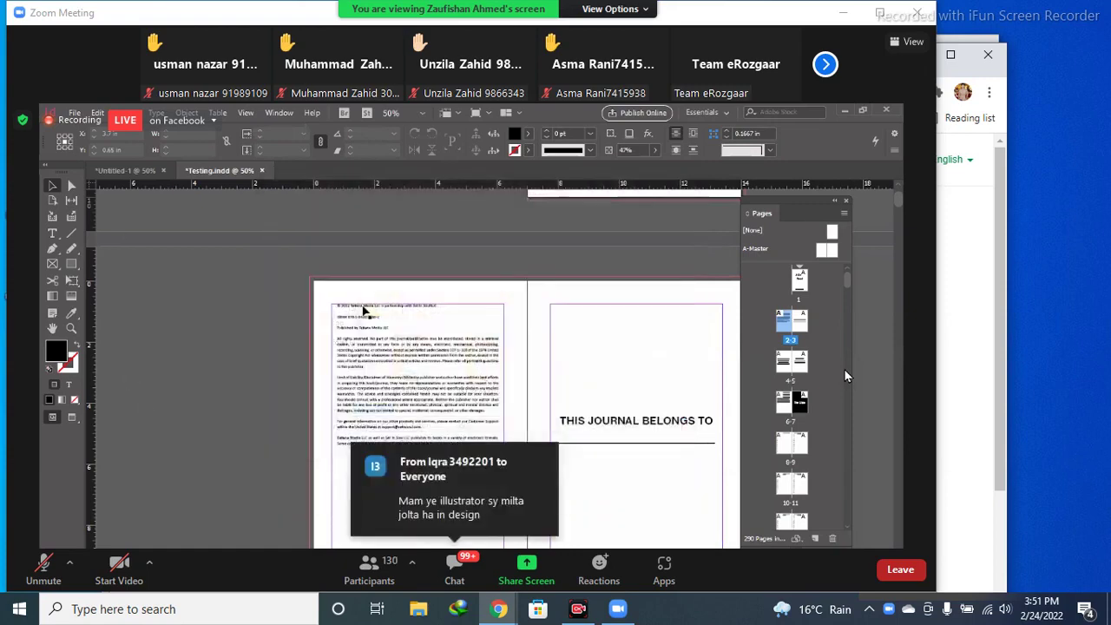